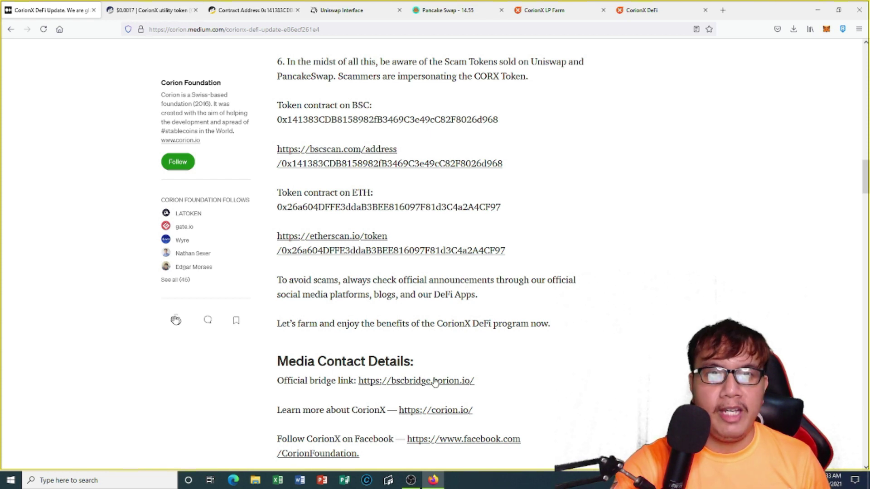
# Step: Switch to the Etherscan tab showing the CorionX utility token page
pyautogui.click(145, 16)
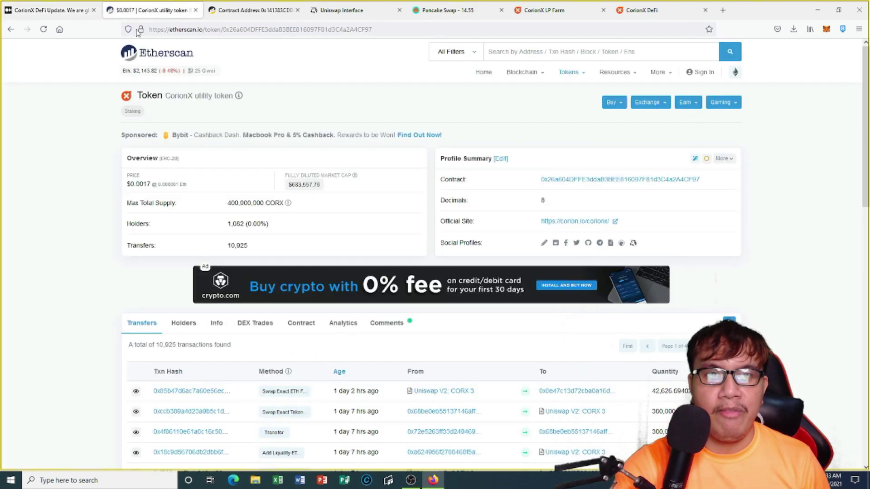
# Step: Check the CORX contract on BscScan, then return to the Etherscan token page
pyautogui.scroll(-3, 290, 123)
pyautogui.scroll(3, 326, 131)
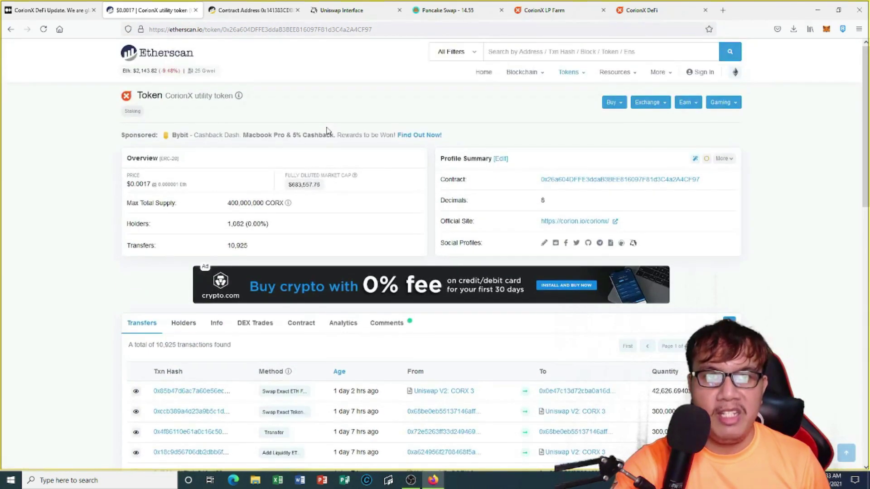
pyautogui.click(244, 9)
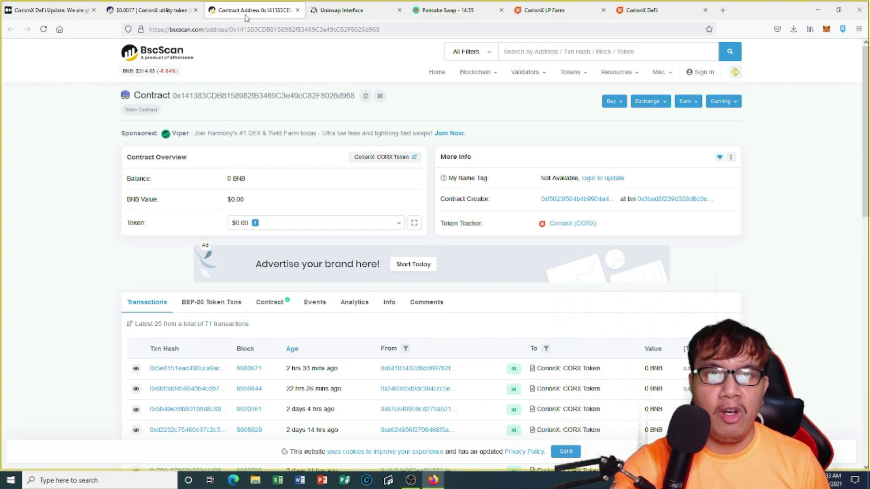
pyautogui.click(157, 8)
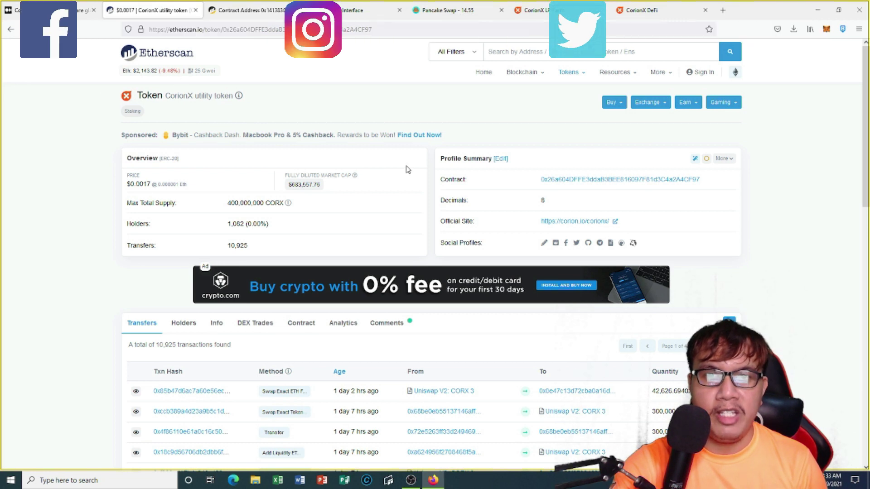
# Step: Copy the CorionX token's Ethereum contract address from Etherscan
pyautogui.moveTo(689, 187)
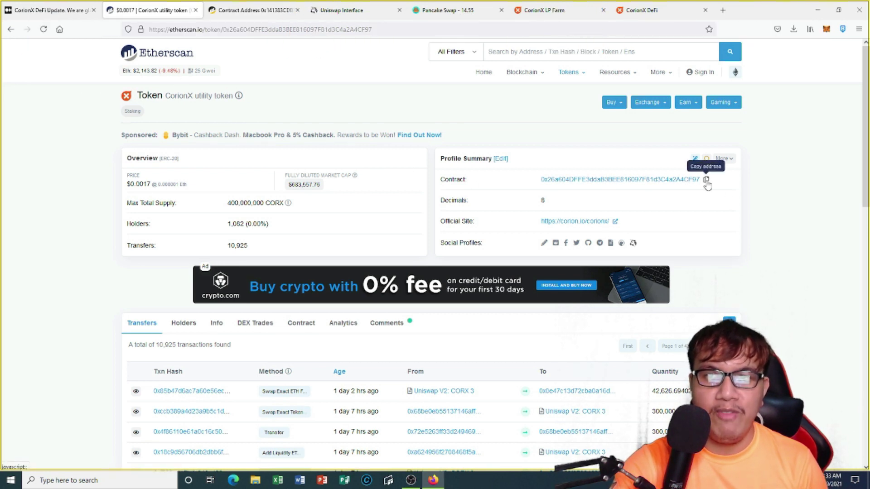
pyautogui.click(706, 181)
pyautogui.click(334, 6)
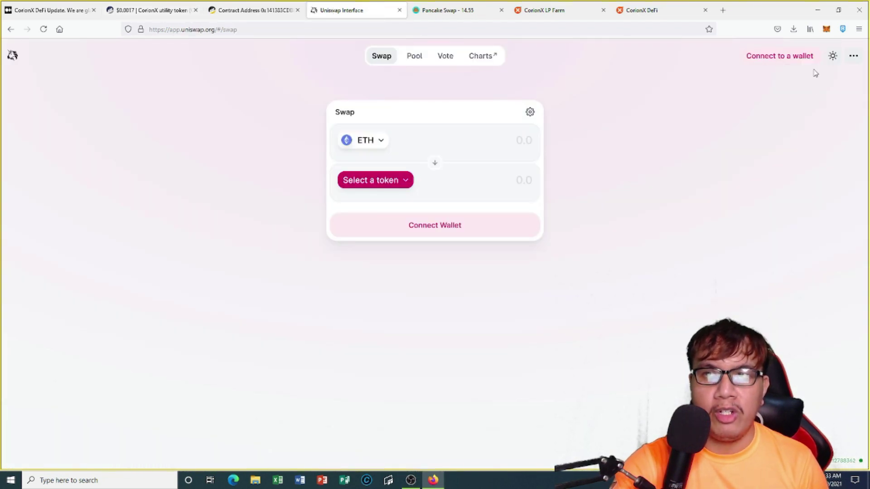
# Step: Connect MetaMask to Uniswap on Ethereum Mainnet, showing a 0.001715 ETH balance
pyautogui.click(781, 63)
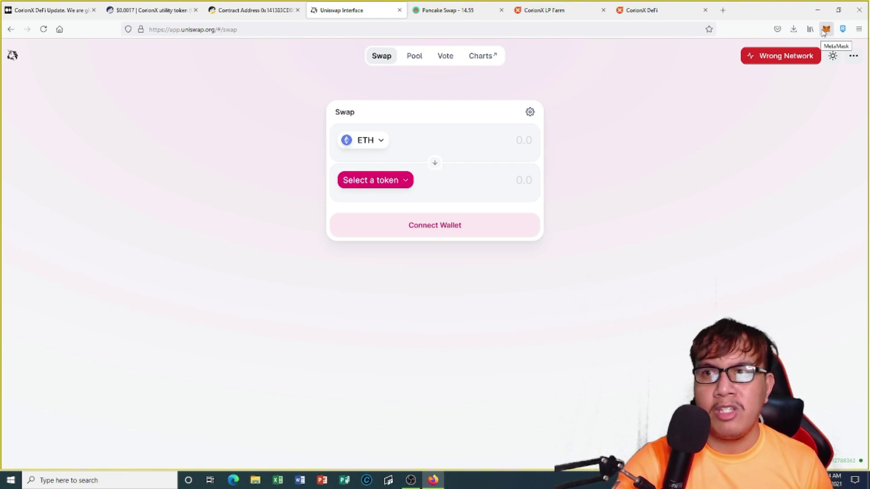
pyautogui.click(825, 32)
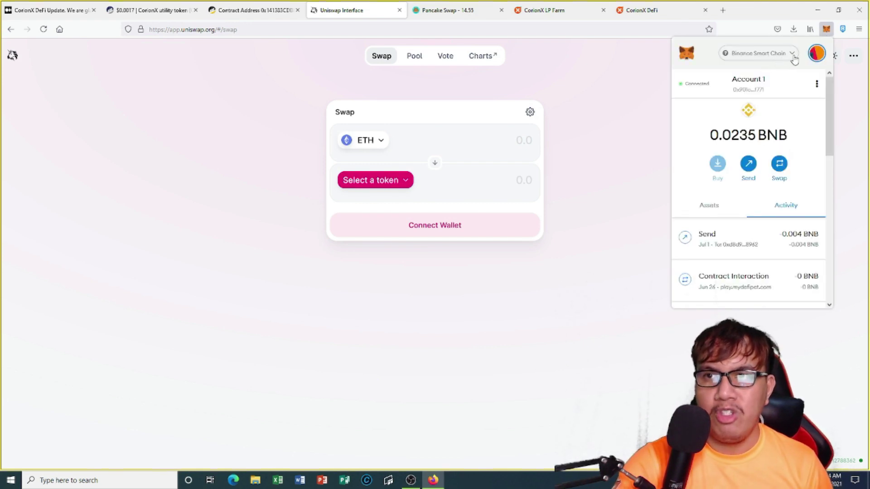
pyautogui.click(787, 55)
pyautogui.click(734, 120)
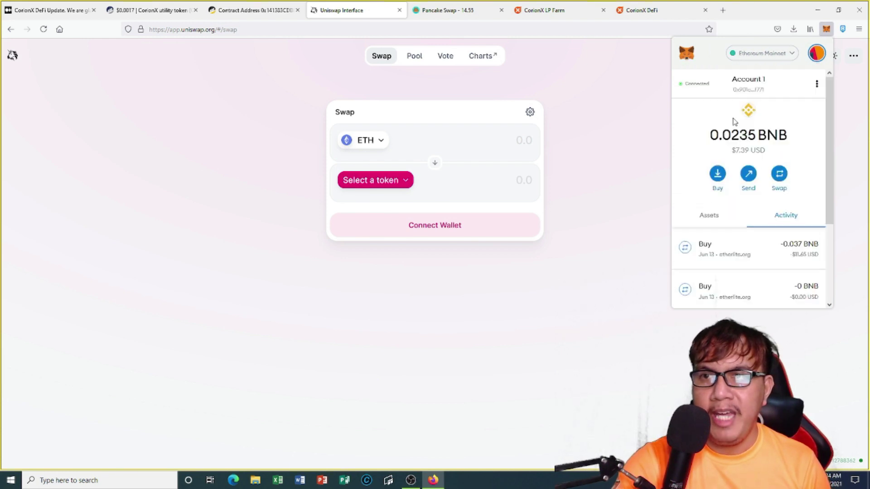
pyautogui.click(827, 29)
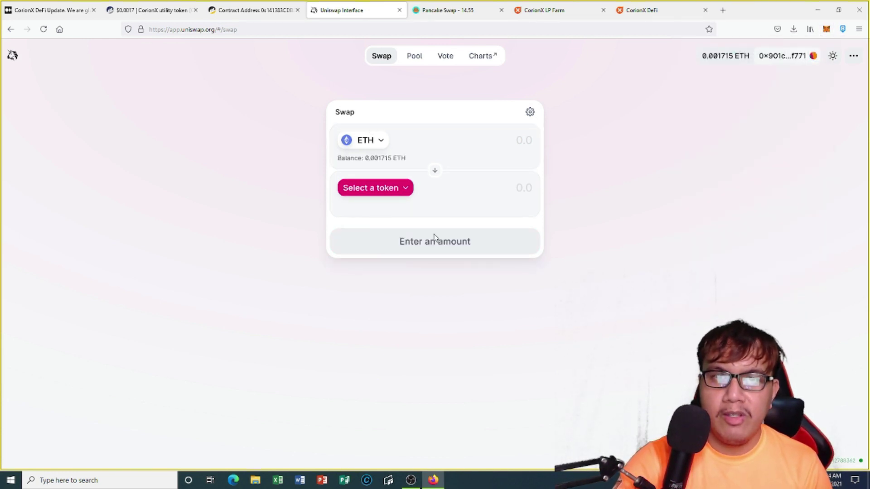
# Step: Set up a Uniswap swap of 0.001 ETH for about 1249.5 CORX via the pasted contract address
pyautogui.click(405, 189)
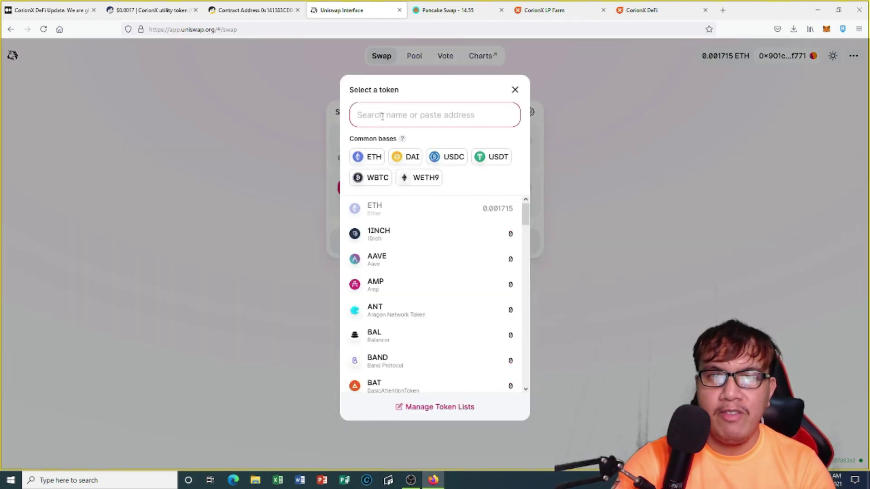
pyautogui.hotkey('ctrl', 'v')
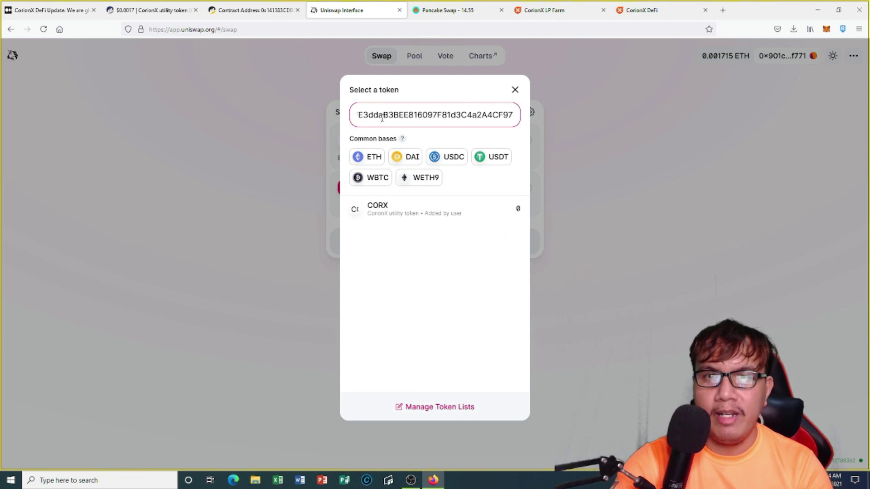
pyautogui.click(401, 205)
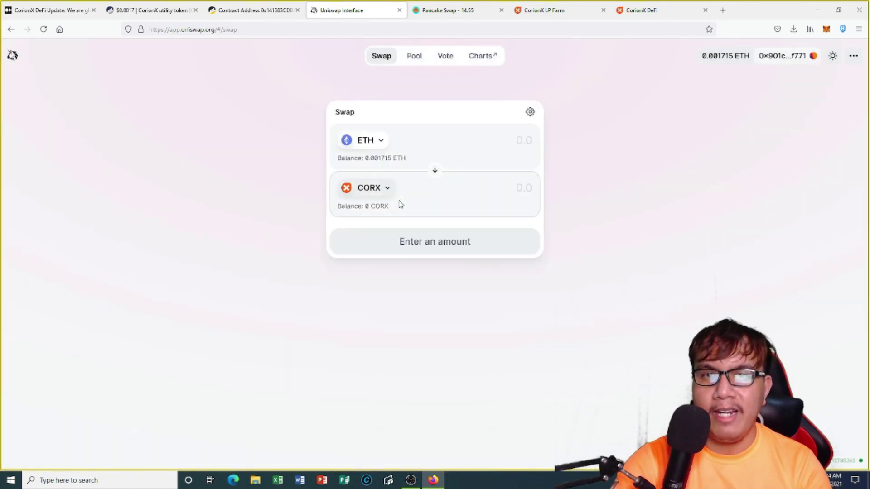
pyautogui.click(513, 136)
pyautogui.write('0.')
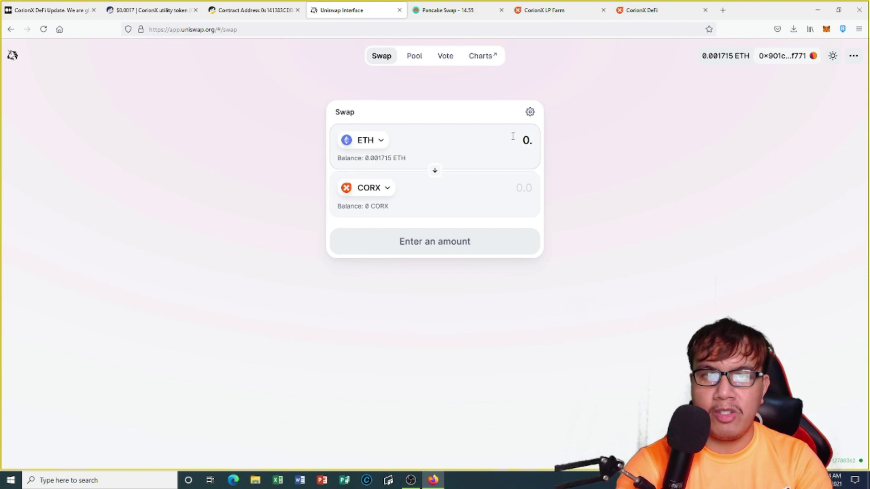
pyautogui.write('00')
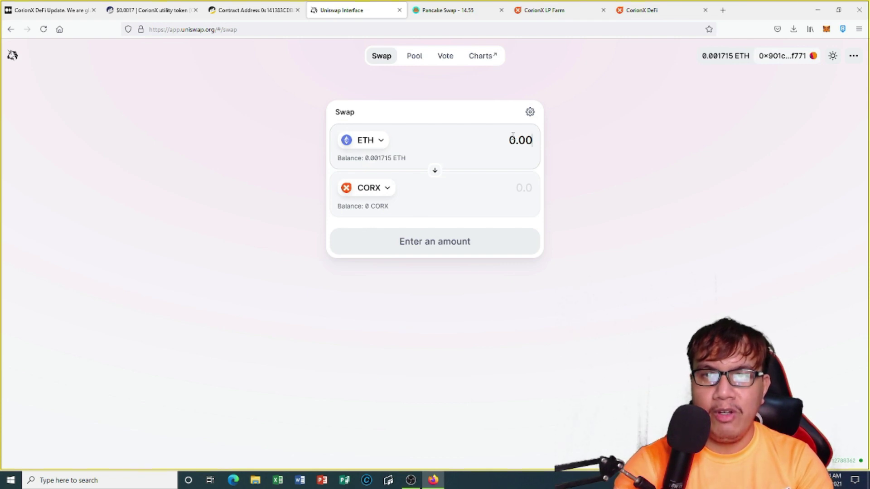
pyautogui.write('1')
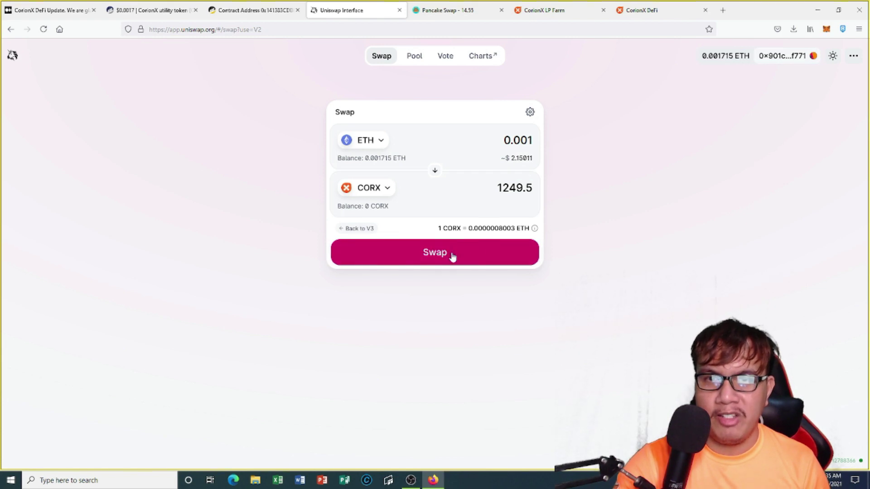
pyautogui.hotkey('ctrl', 'Tab')
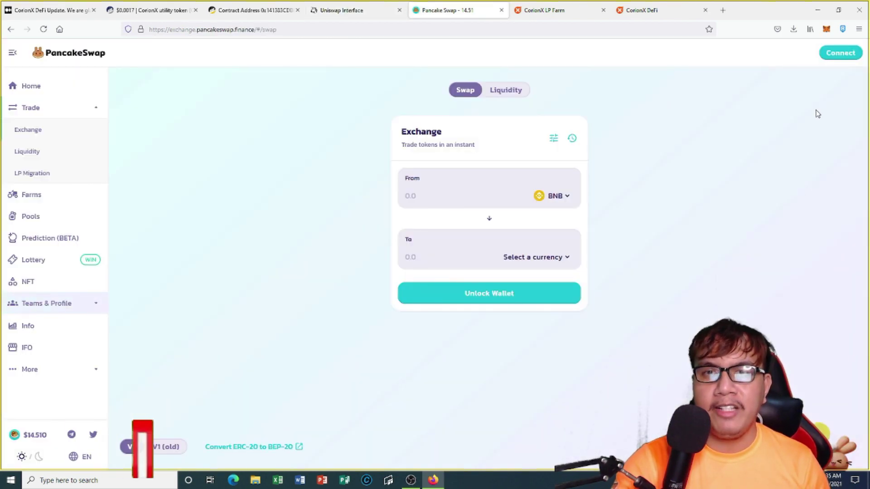
# Step: Switch MetaMask to Binance Smart Chain so PancakeSwap shows 0.0234631 BNB
pyautogui.click(826, 29)
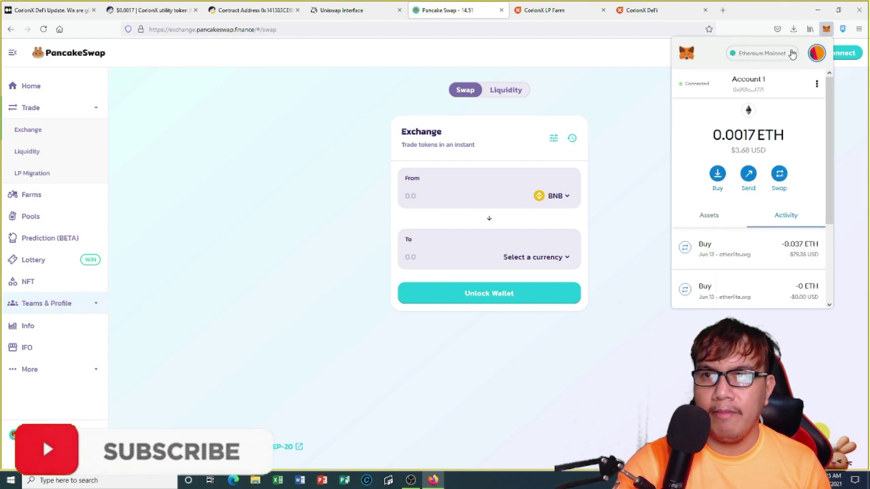
pyautogui.click(755, 53)
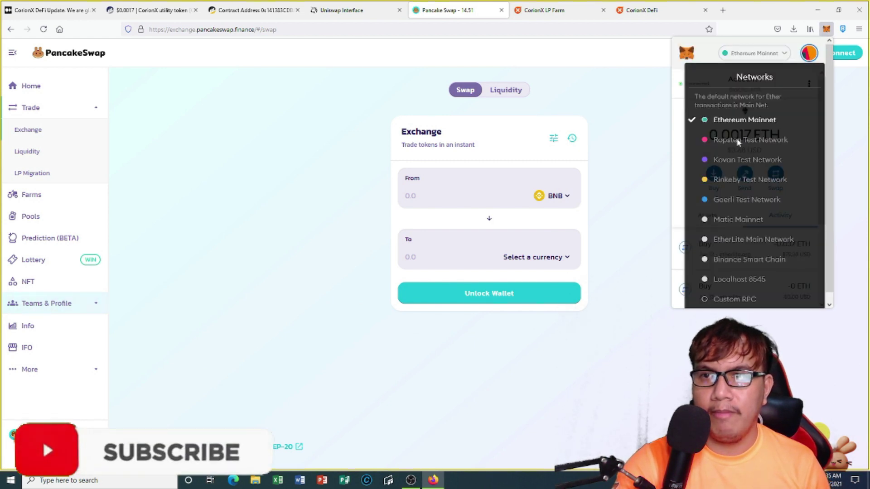
pyautogui.click(736, 260)
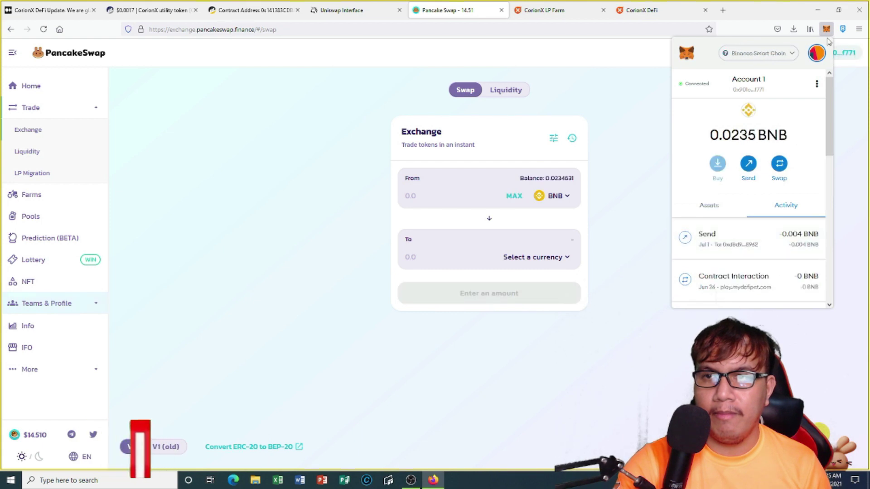
# Step: Copy the CORX BSC contract address from BscScan
pyautogui.click(254, 10)
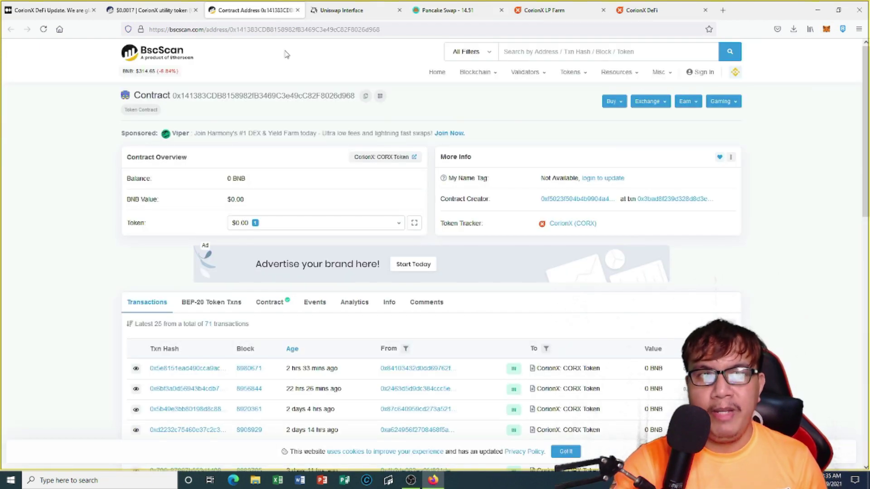
pyautogui.click(365, 96)
pyautogui.click(431, 8)
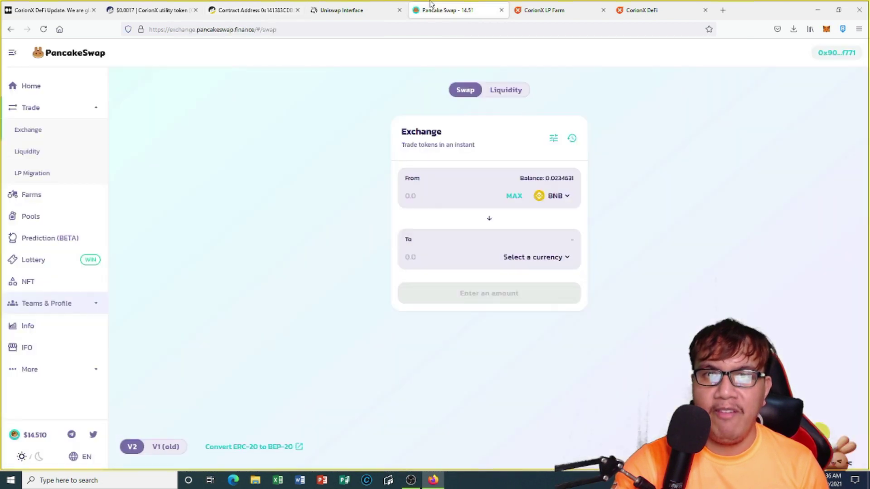
# Step: Paste the CORX address to pick CORX as the To token and enter 0.02 BNB (about 3747.64 CORX)
pyautogui.click(568, 258)
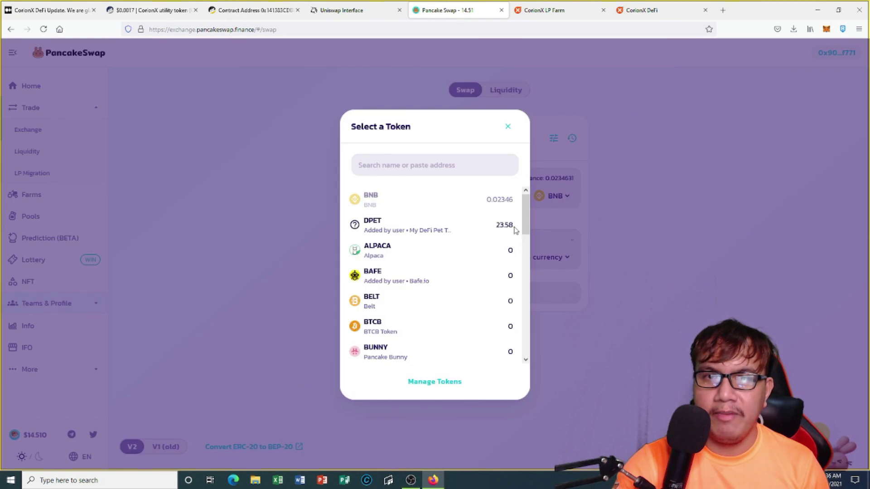
pyautogui.click(416, 164)
pyautogui.hotkey('ctrl', 'v')
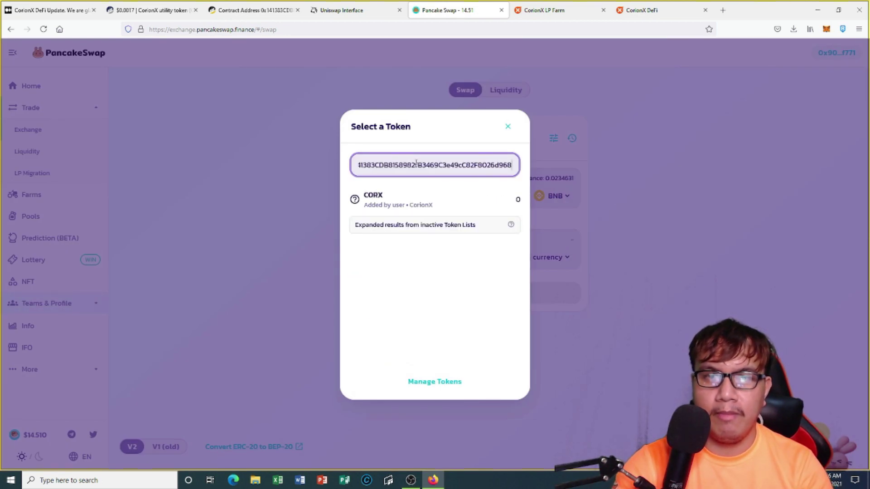
pyautogui.click(413, 202)
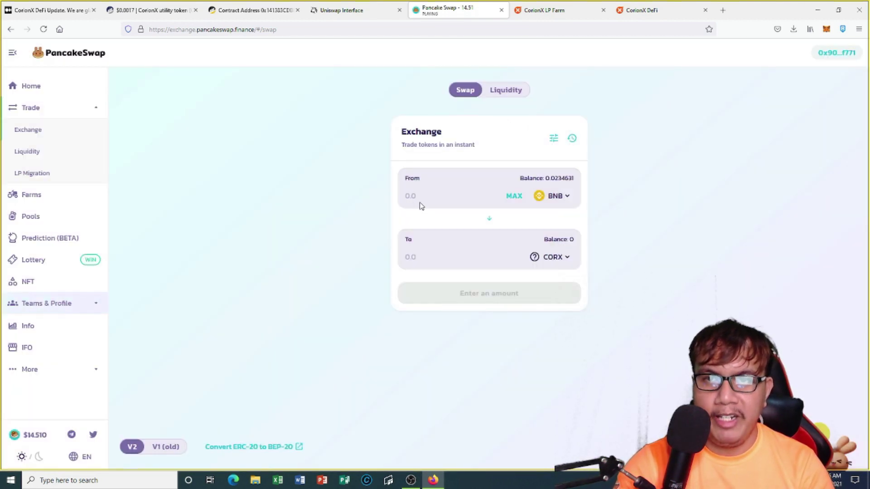
pyautogui.click(419, 199)
pyautogui.write('0.02')
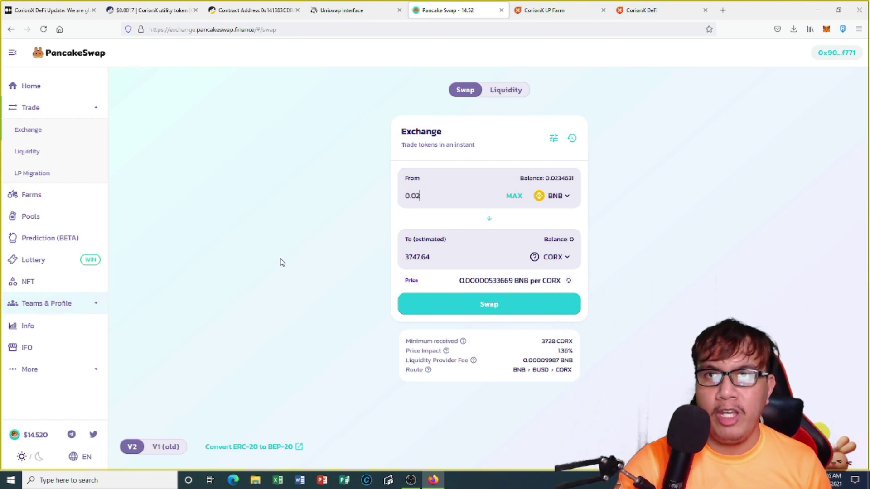
# Step: On the CorionX LP Farm tab, switch MetaMask to Ethereum Mainnet and connect with MetaMask
pyautogui.click(544, 10)
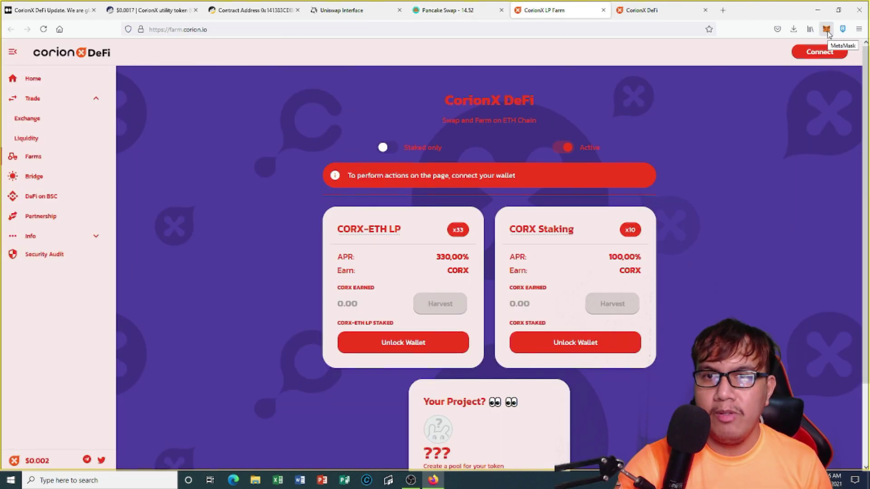
pyautogui.click(826, 30)
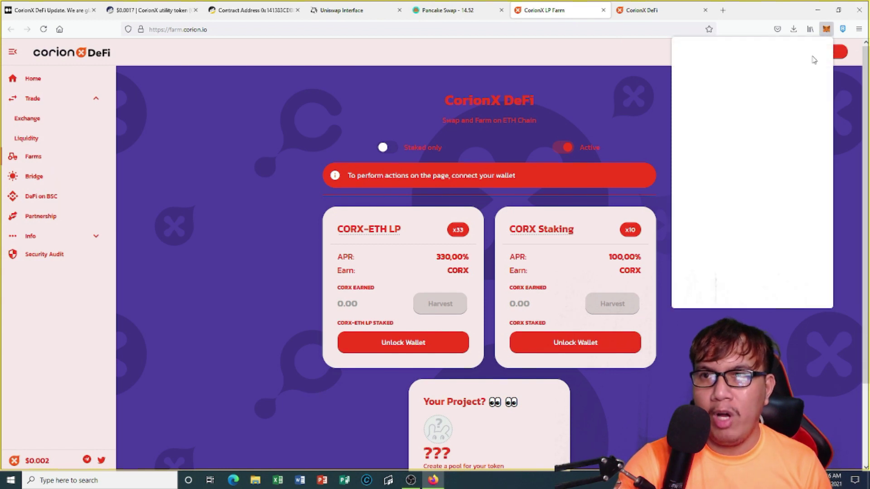
pyautogui.click(781, 54)
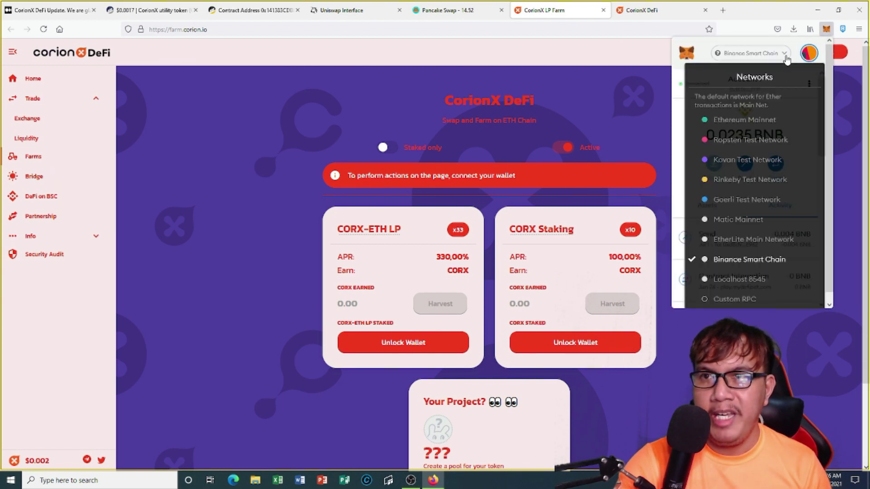
pyautogui.click(745, 123)
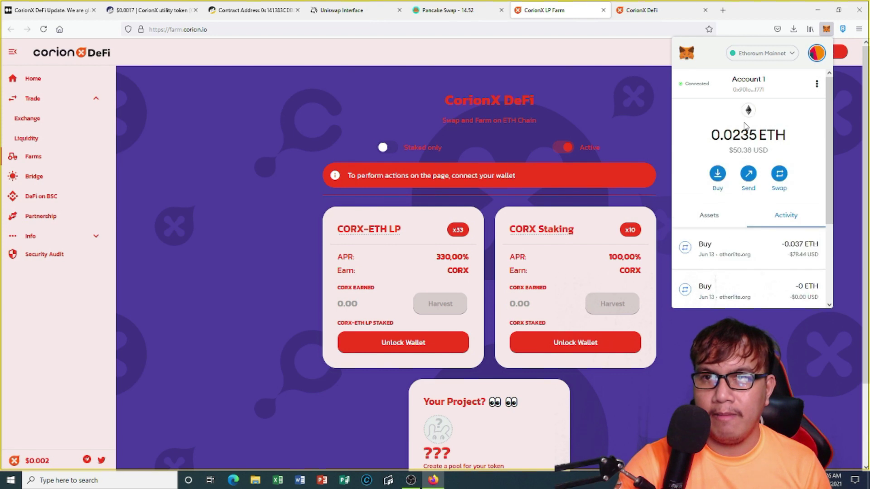
pyautogui.click(826, 30)
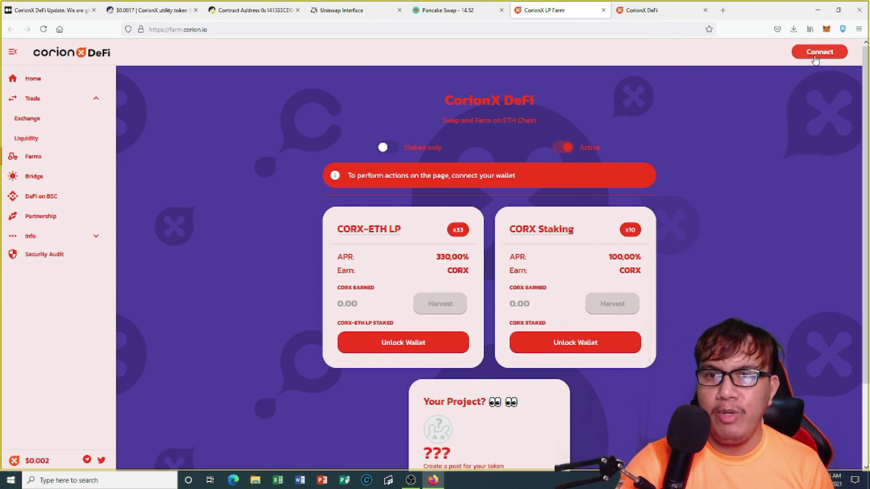
pyautogui.click(818, 54)
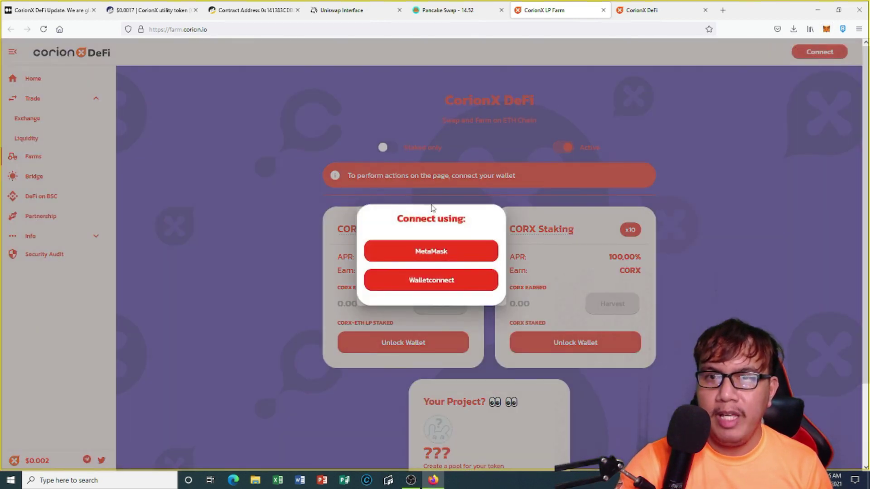
pyautogui.click(446, 252)
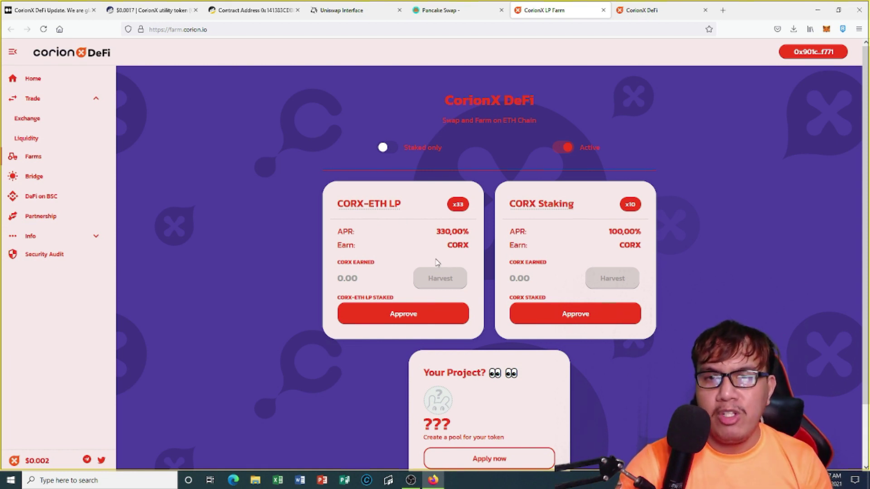
# Step: Click Approve on the CORX-ETH LP farm, then reject the UNI-V2 spending request in MetaMask
pyautogui.click(404, 314)
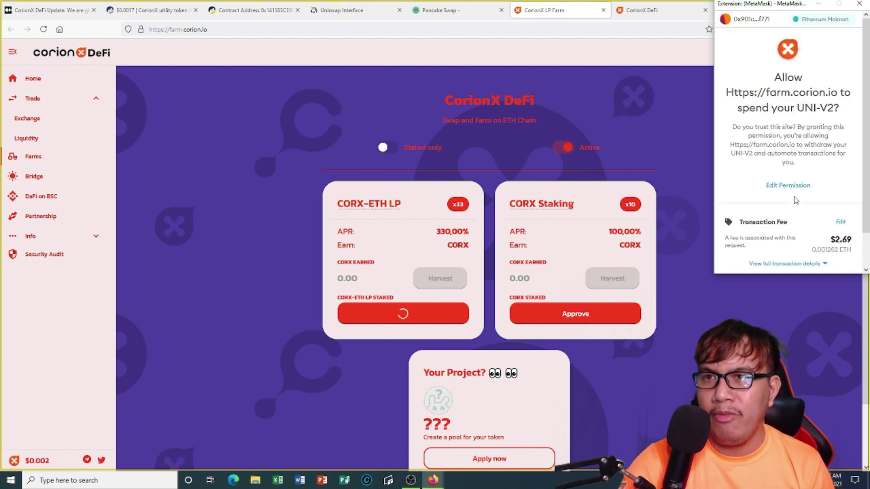
pyautogui.scroll(-2, 833, 136)
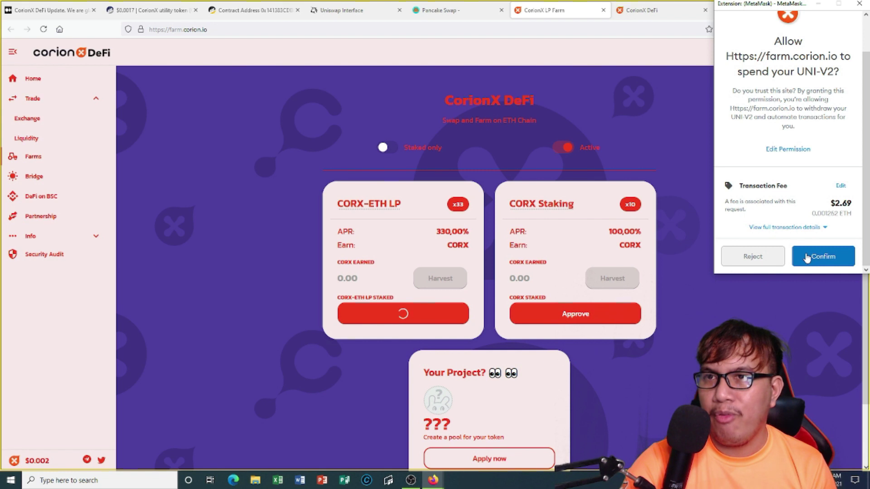
pyautogui.click(752, 256)
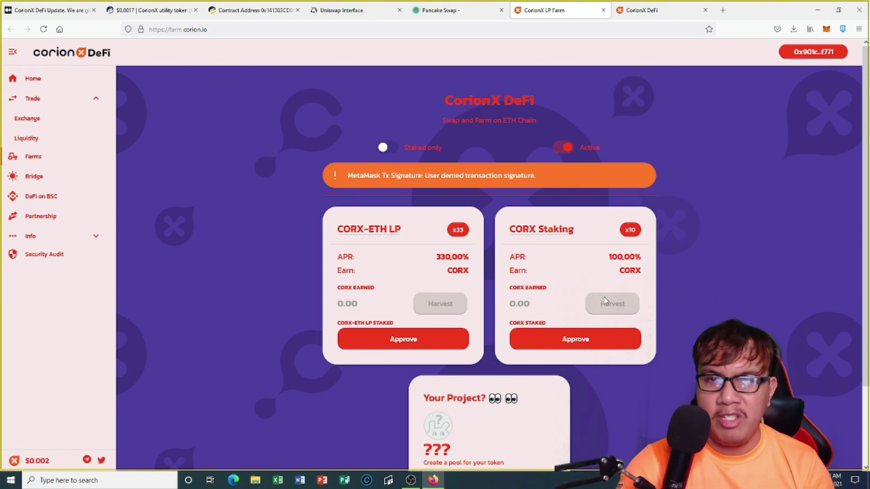
pyautogui.scroll(-2, 604, 299)
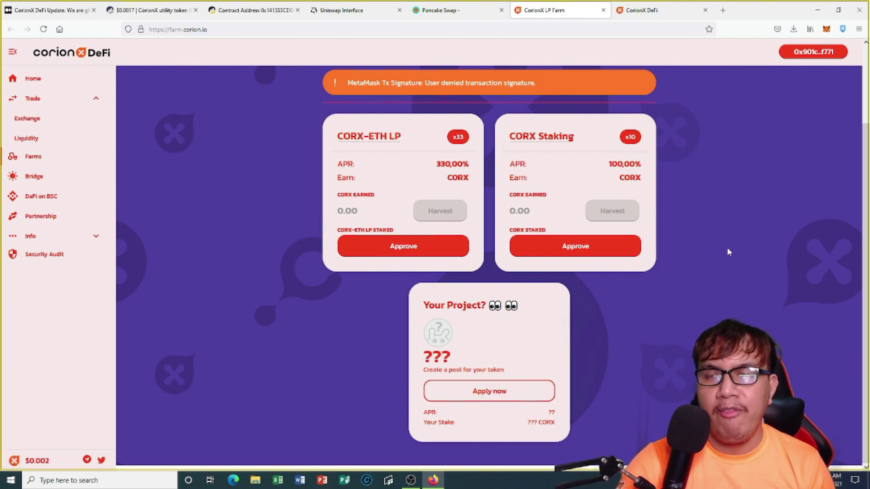
# Step: Switch MetaMask to Binance Smart Chain and open the BSC Farms page with the CORX-BNB LP pool
pyautogui.click(670, 8)
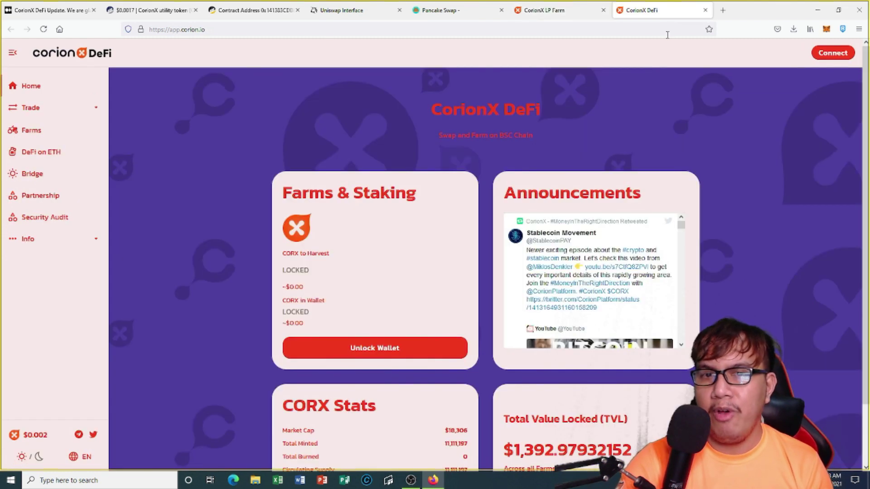
pyautogui.click(827, 29)
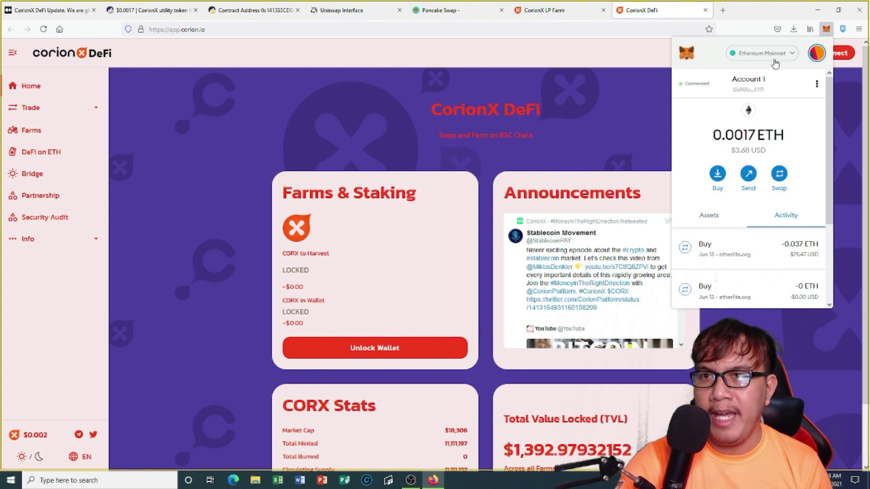
pyautogui.click(794, 59)
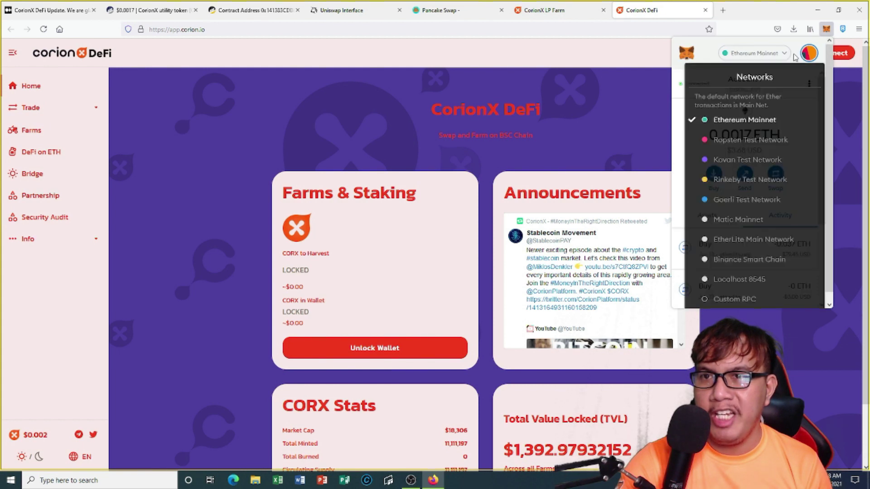
pyautogui.click(745, 260)
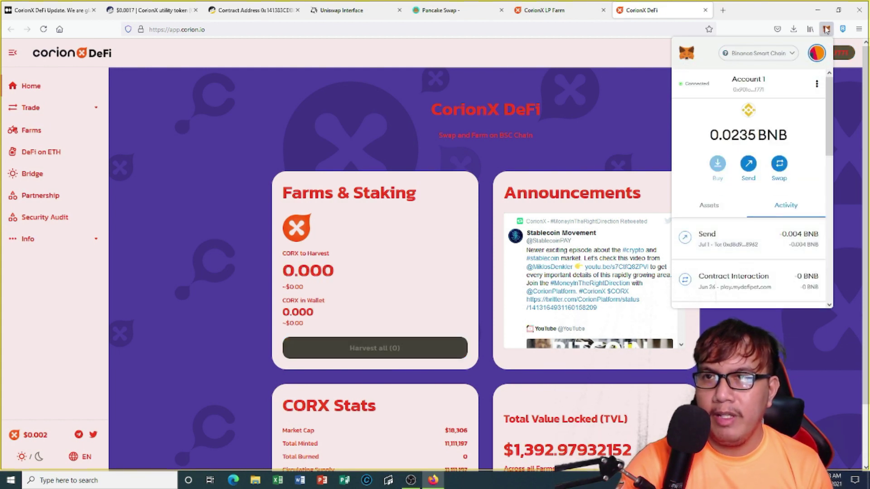
pyautogui.click(826, 30)
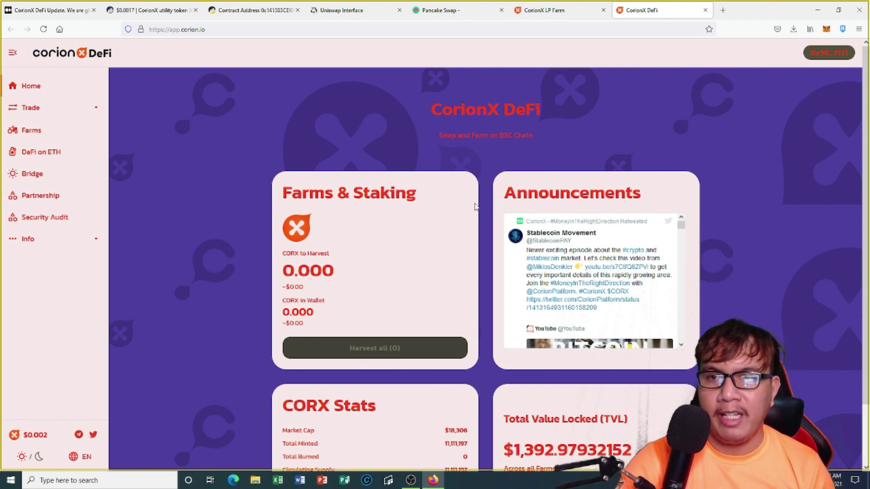
pyautogui.click(365, 342)
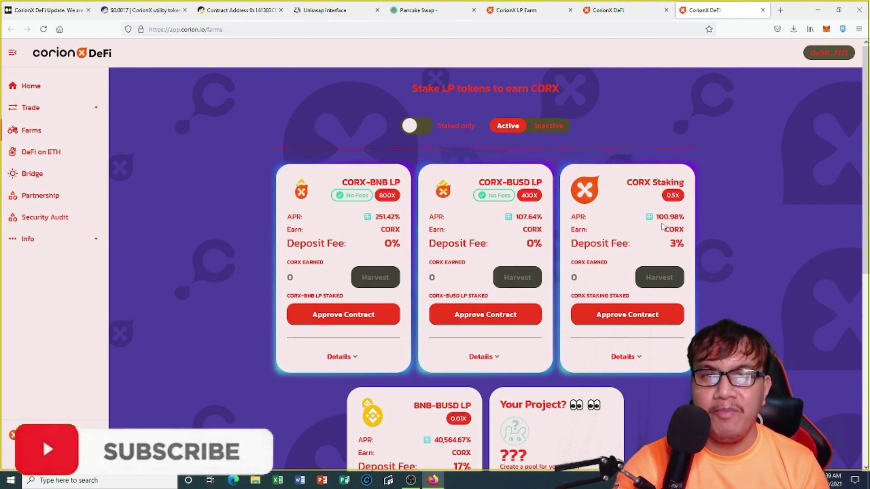
# Step: Approve the CORX-BNB LP contract, bringing up MetaMask's Cake-LP spending request with a $0.10 fee
pyautogui.scroll(-3, 665, 227)
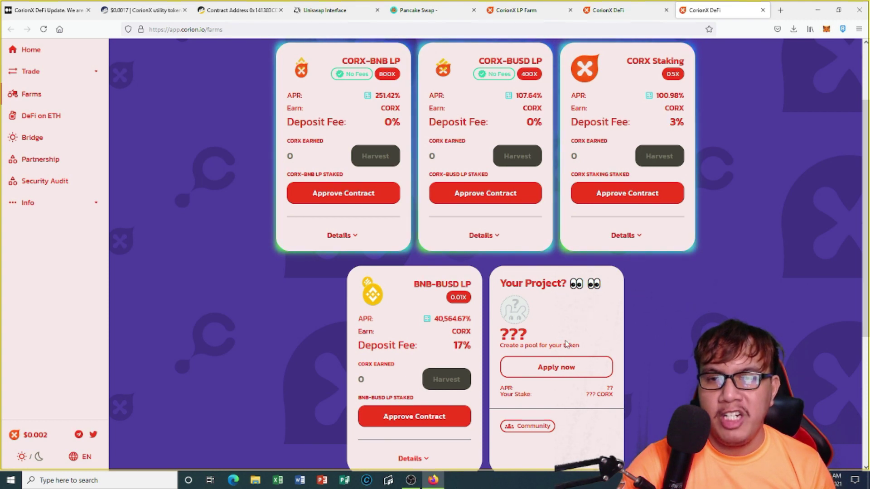
pyautogui.scroll(3, 557, 367)
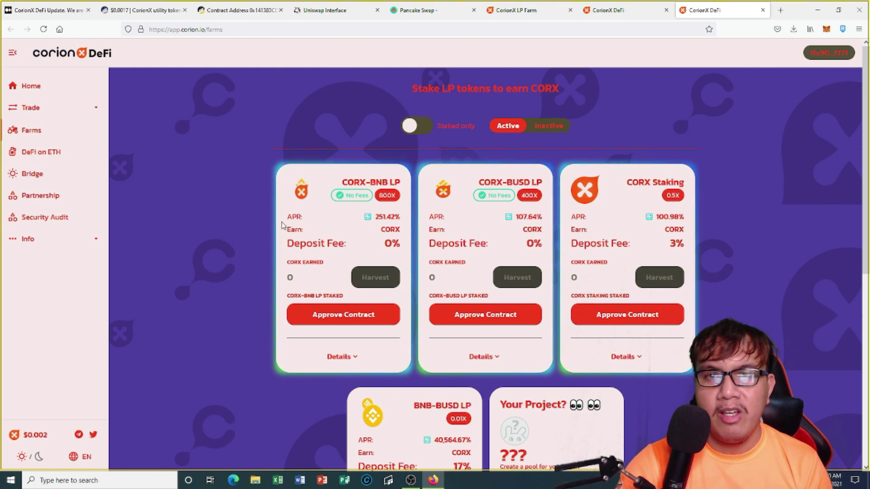
pyautogui.click(351, 316)
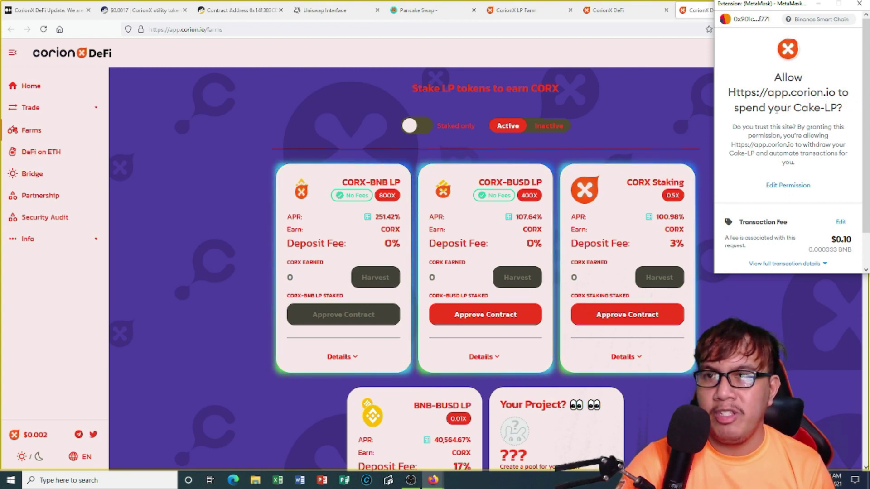
pyautogui.scroll(-2, 804, 128)
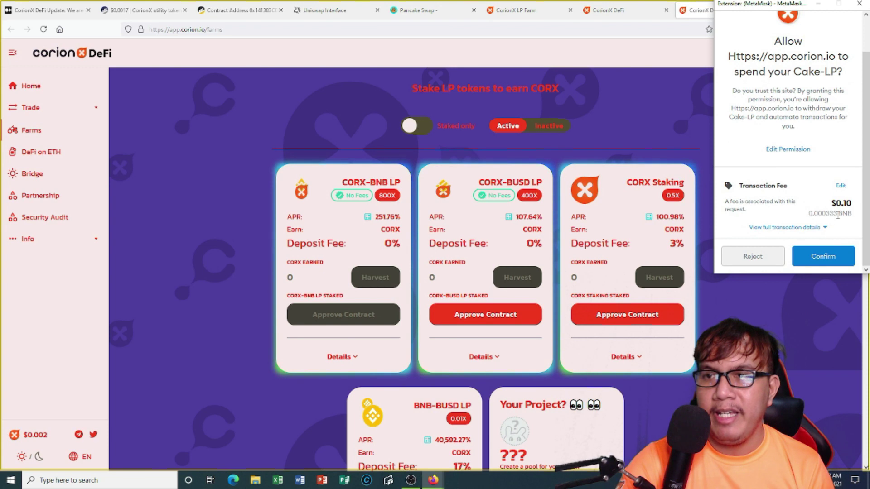